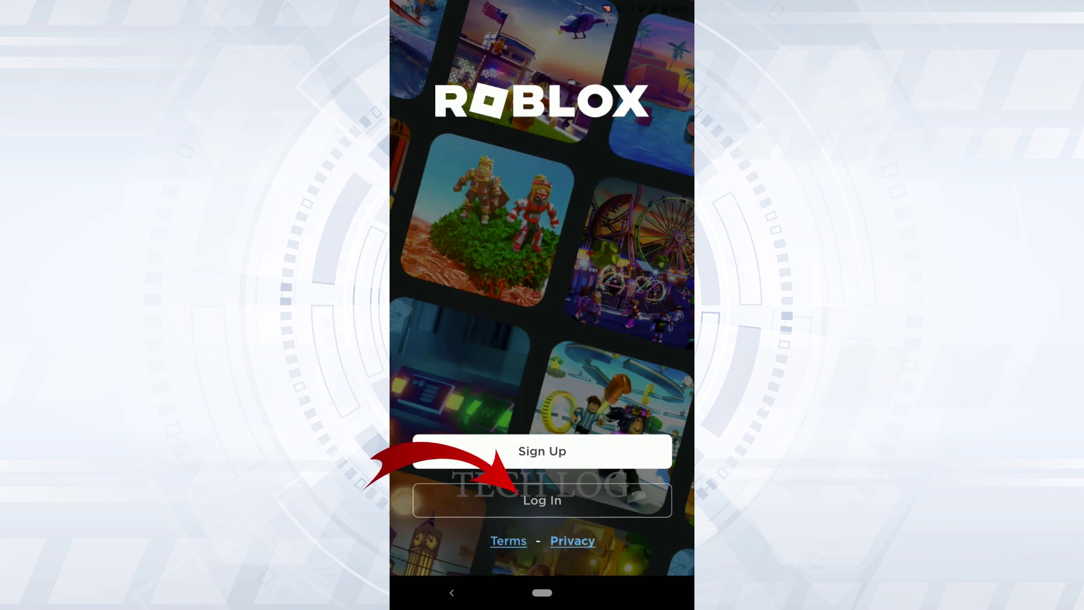
Open the Roblox login form and select the Username/Email/Phone field.
left_click(543, 500)
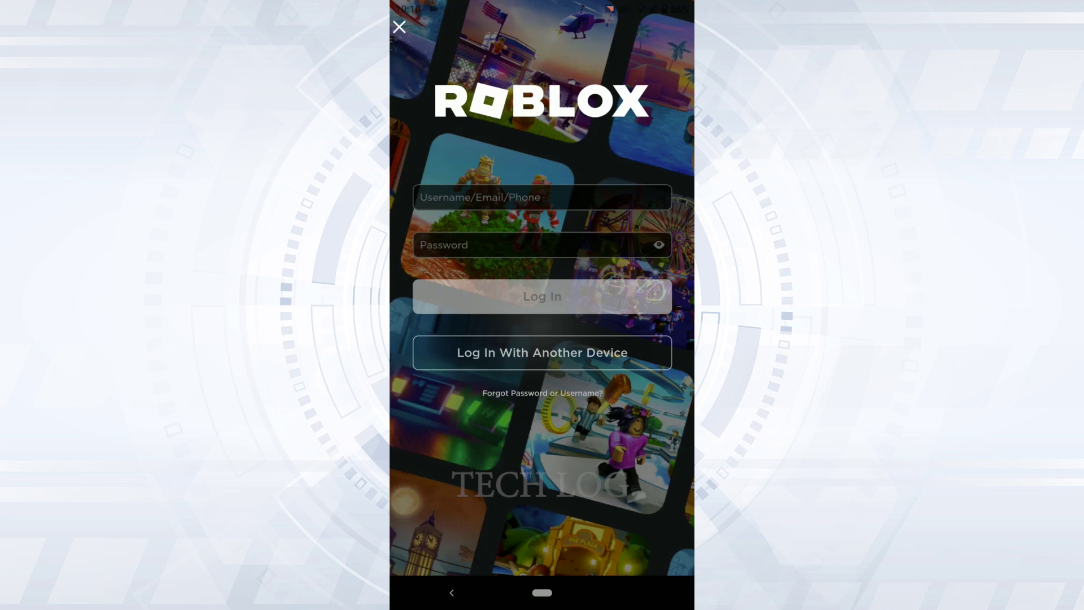
left_click(542, 196)
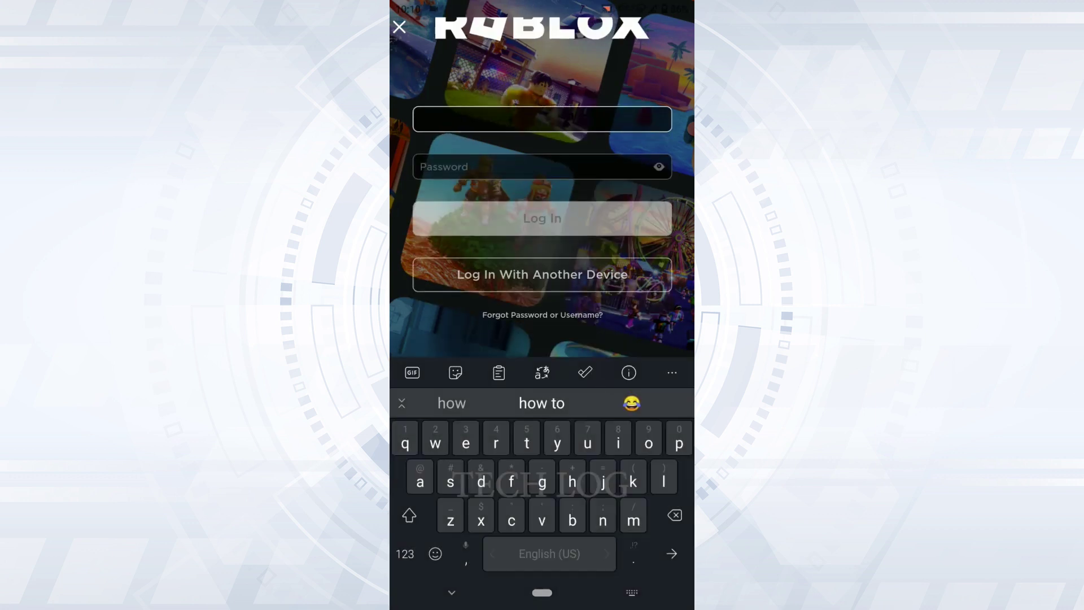
Enter the account username and password on the login form, dismissing the keyboard.
key("Escape")
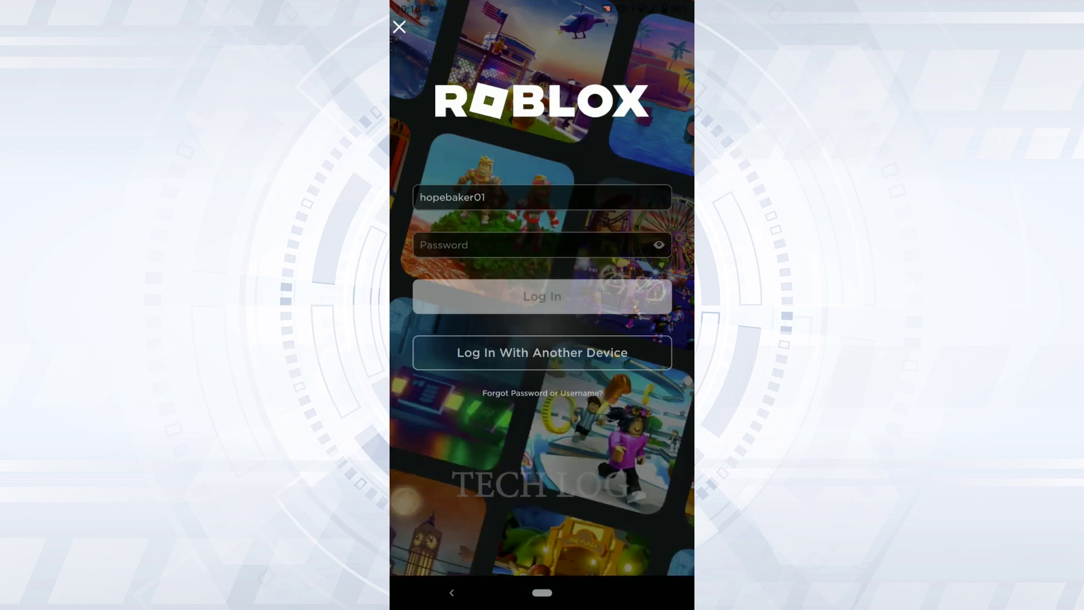
key("Escape")
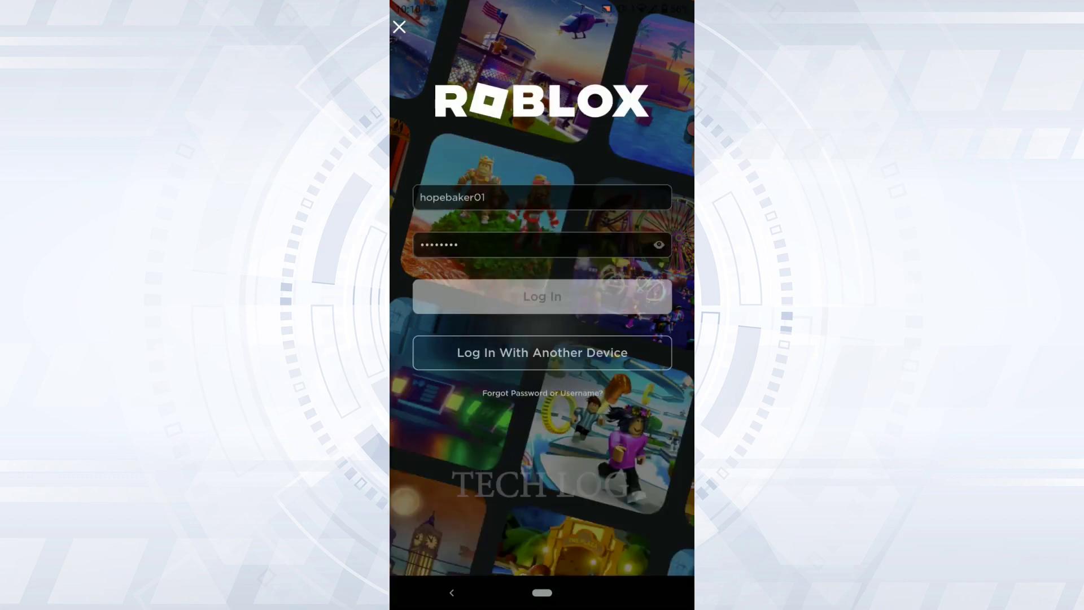